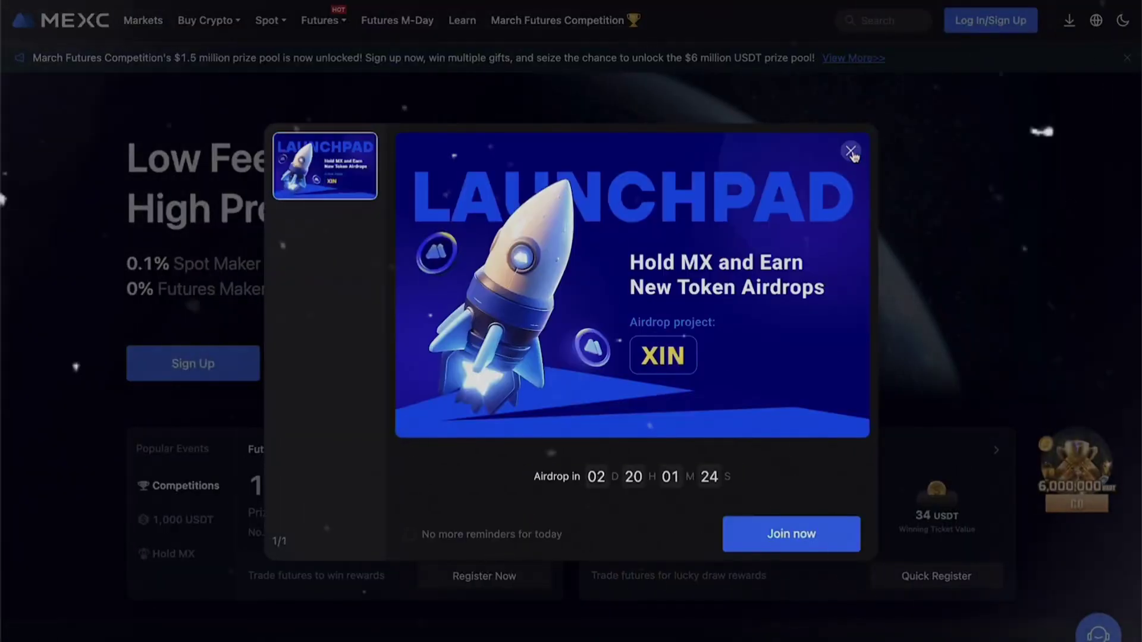
Step: Dismiss the homepage popup and enter the email address on the sign-up page
click(851, 152)
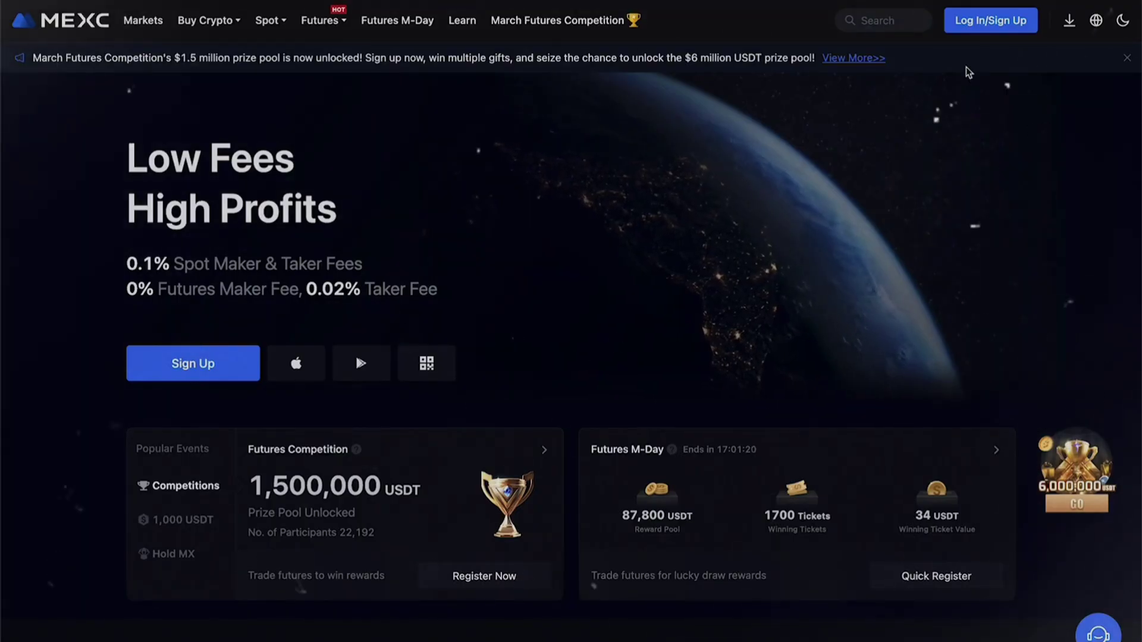
click(986, 19)
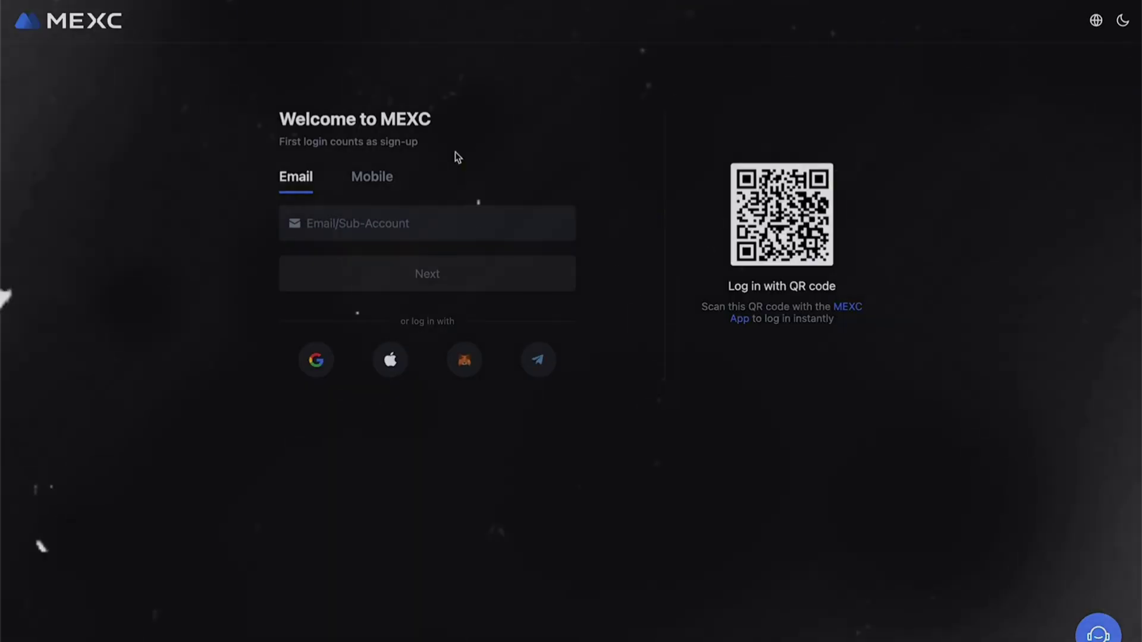
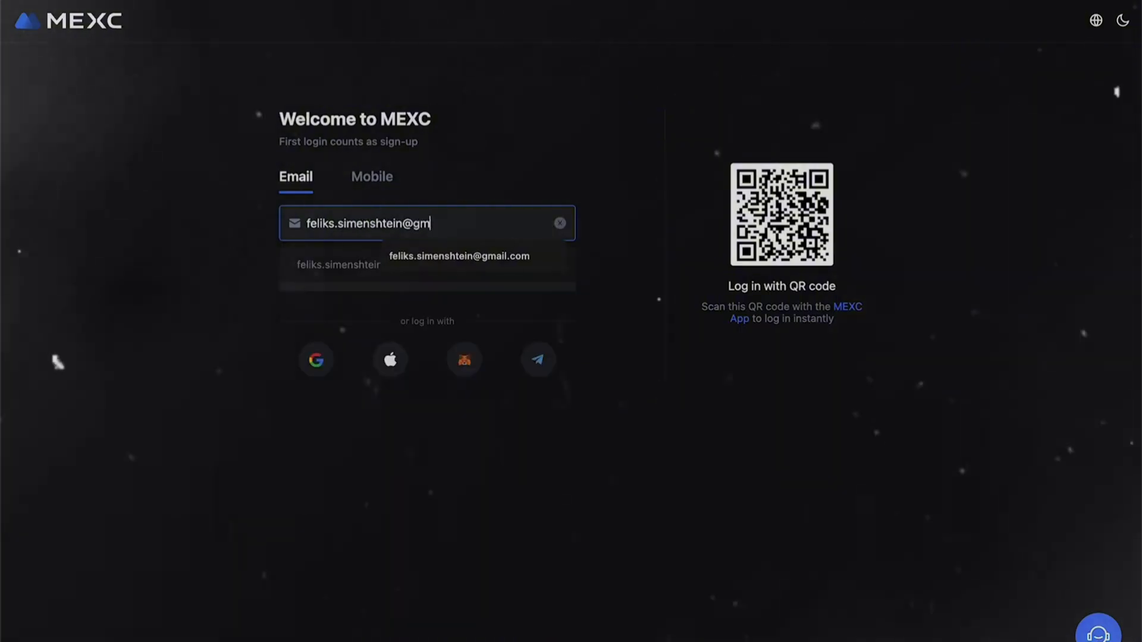
click(381, 260)
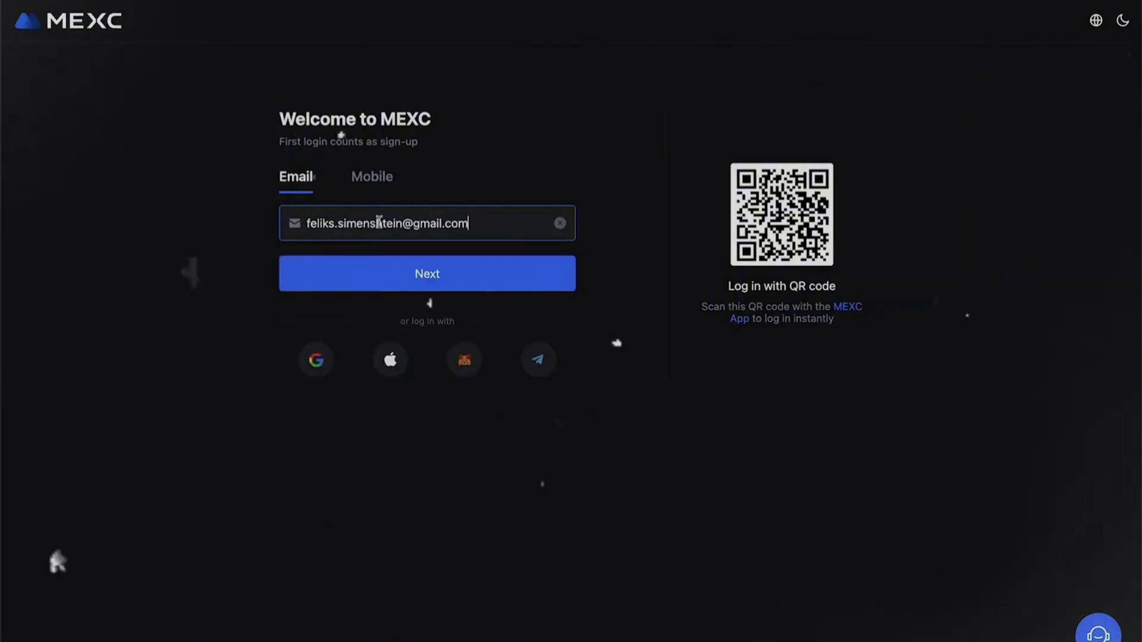
click(354, 268)
drag(484, 416, 652, 416)
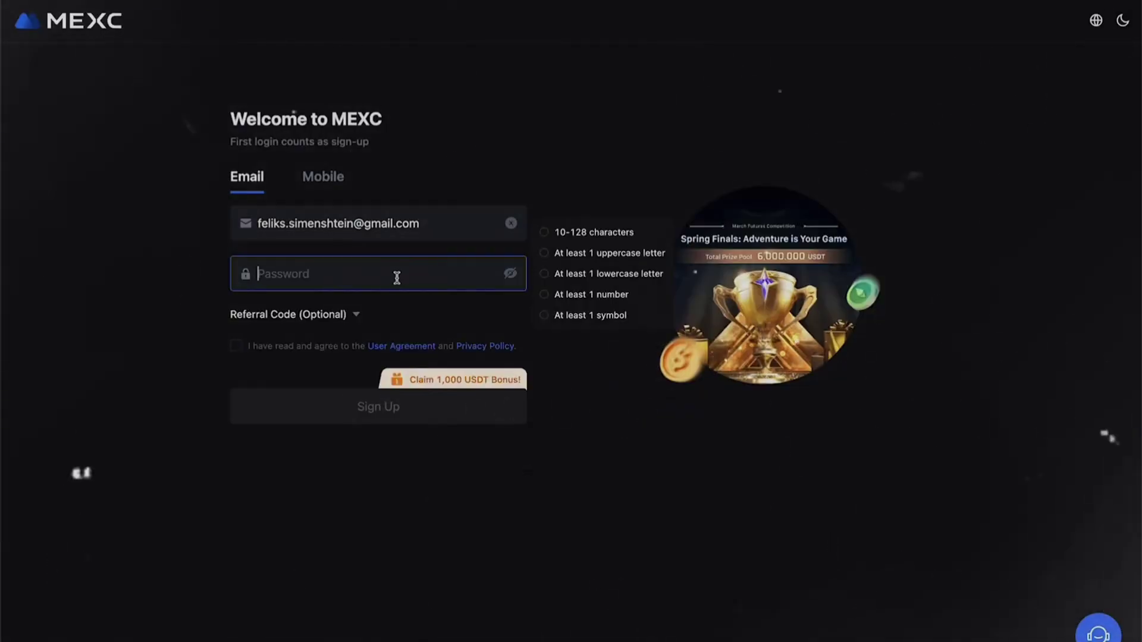
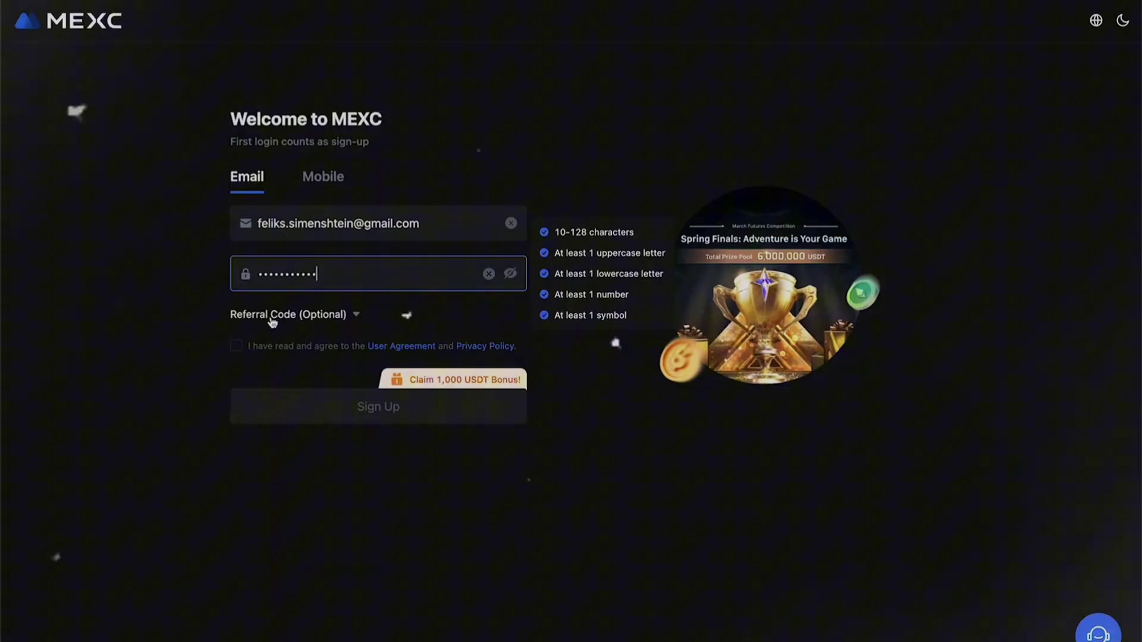
click(354, 317)
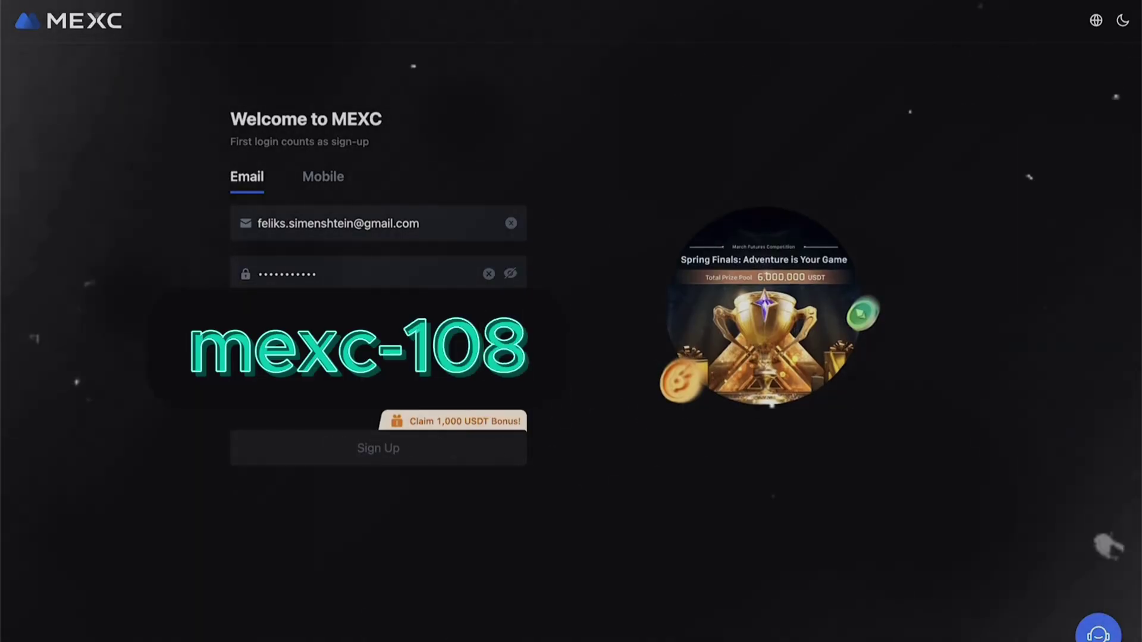
Step: Submit sign-up, enter the 6-digit email verification code, and dismiss the promotional popup
click(360, 449)
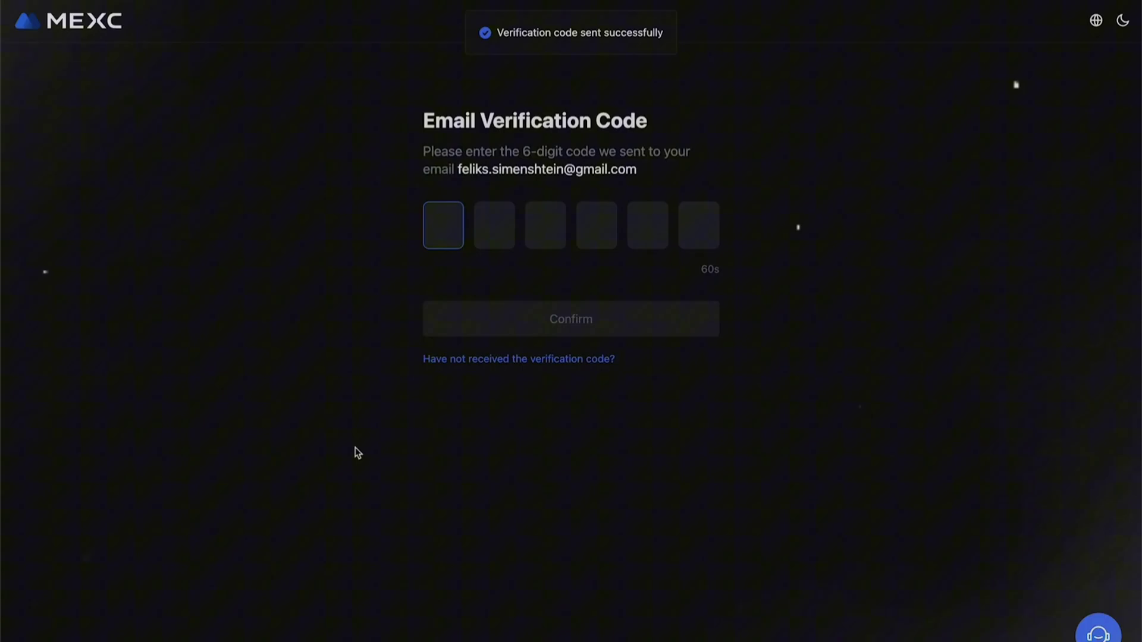
text(36)
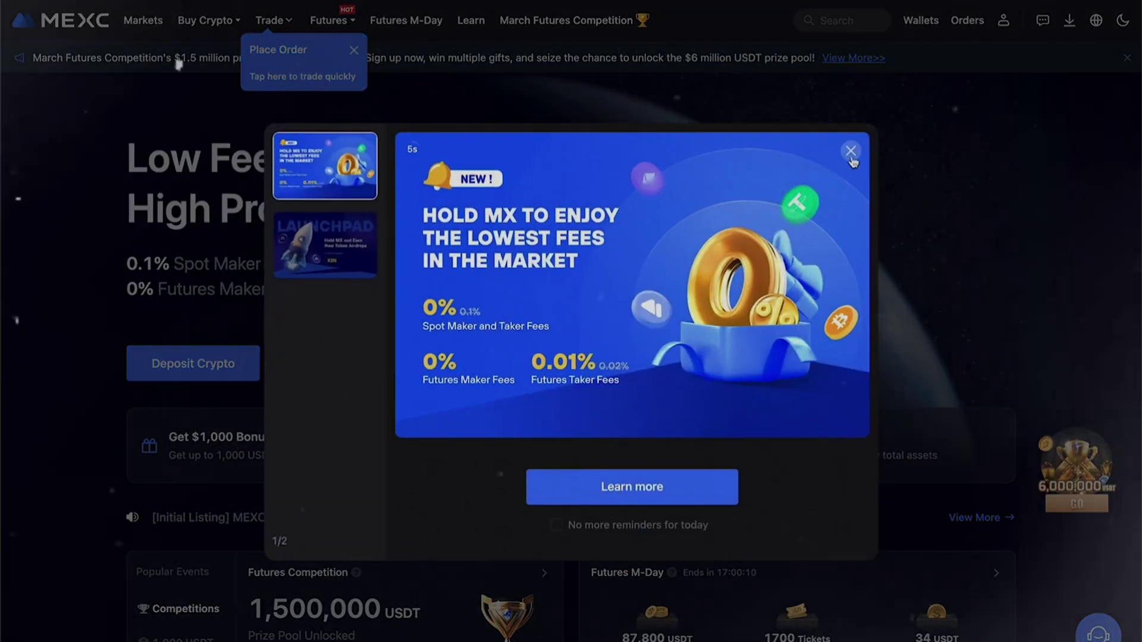
click(851, 153)
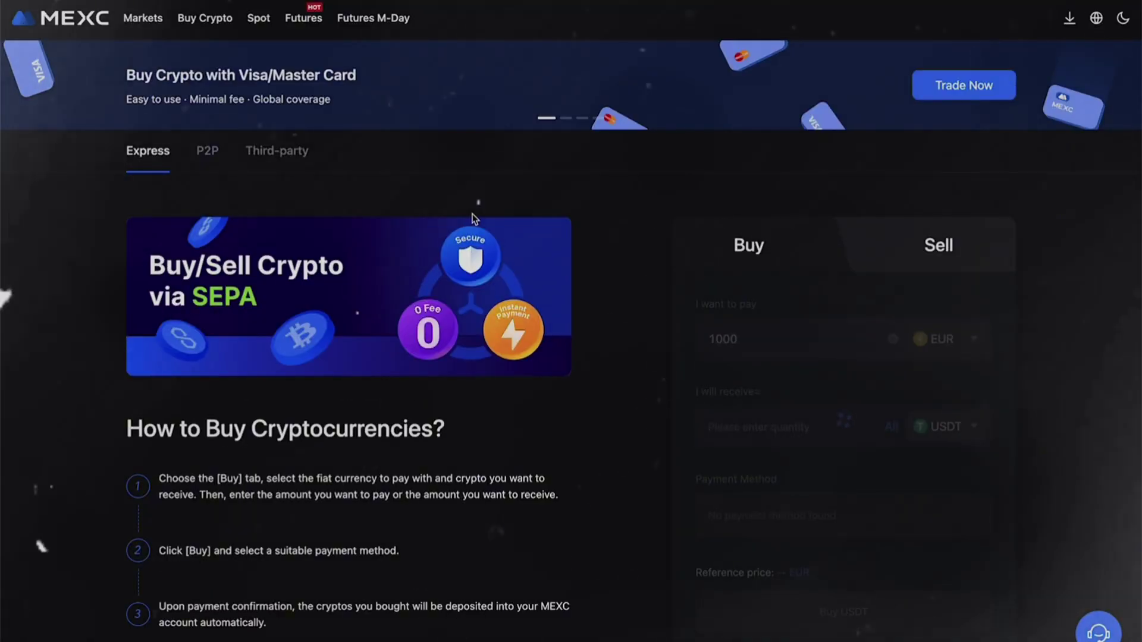
Step: Browse the P2P page and look through the payment method options
scroll(591, 211, down, 2)
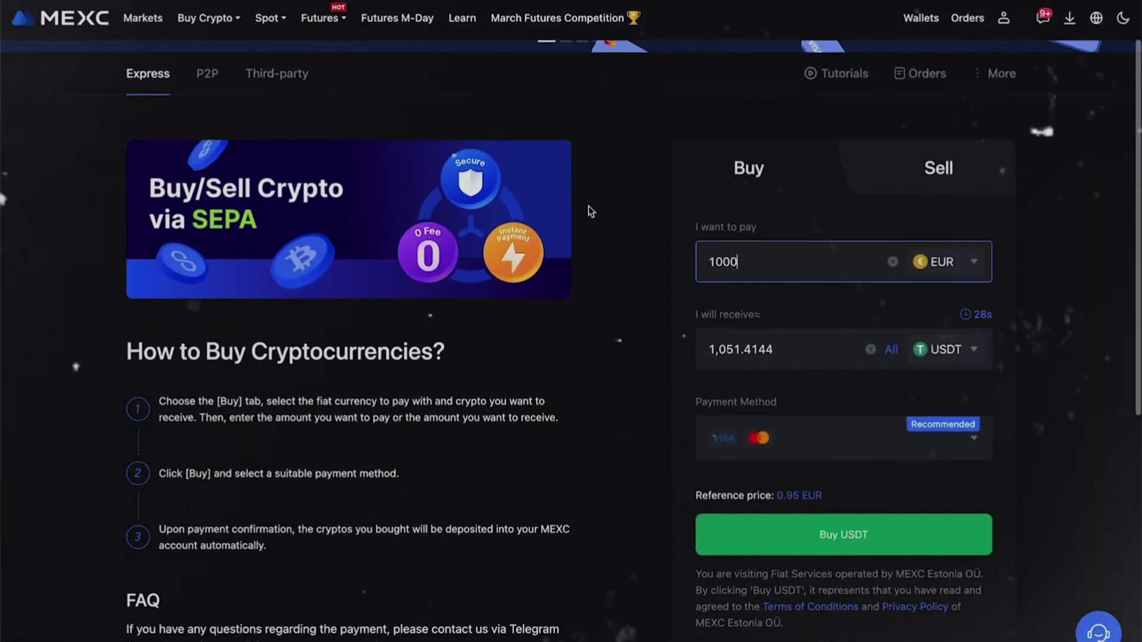
scroll(590, 211, down, 1)
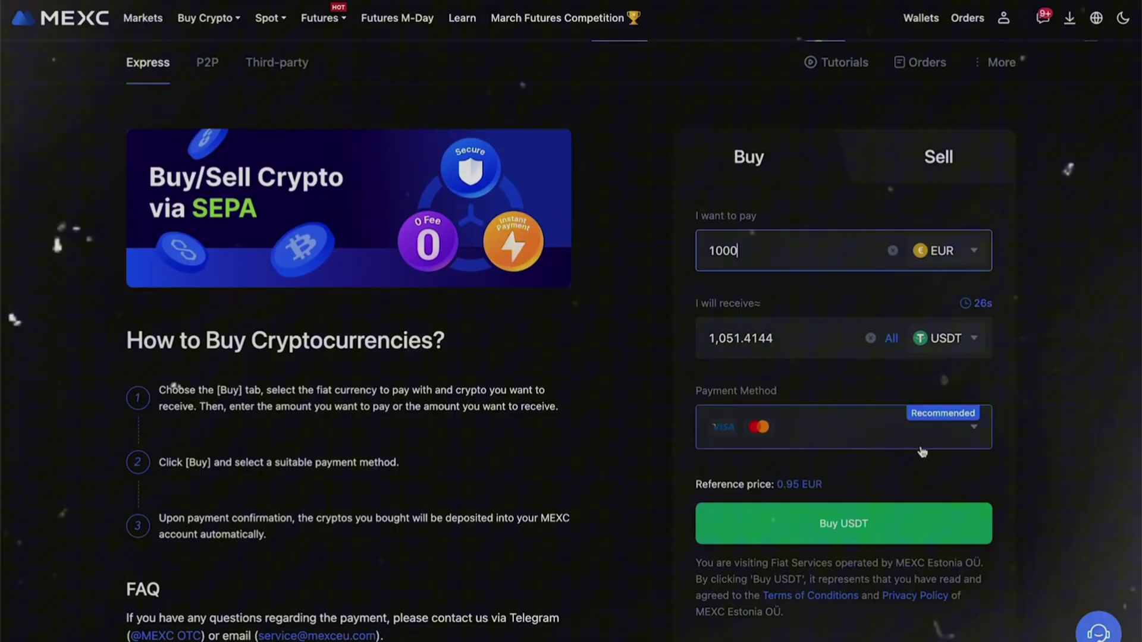
click(922, 452)
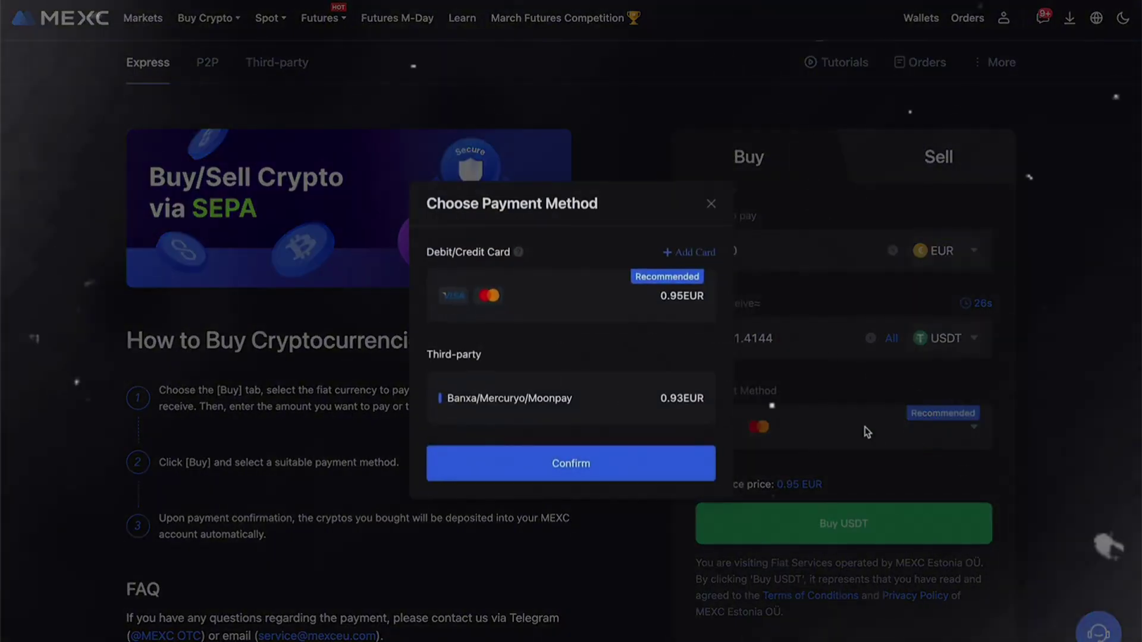
click(711, 204)
scroll(631, 301, up, 2)
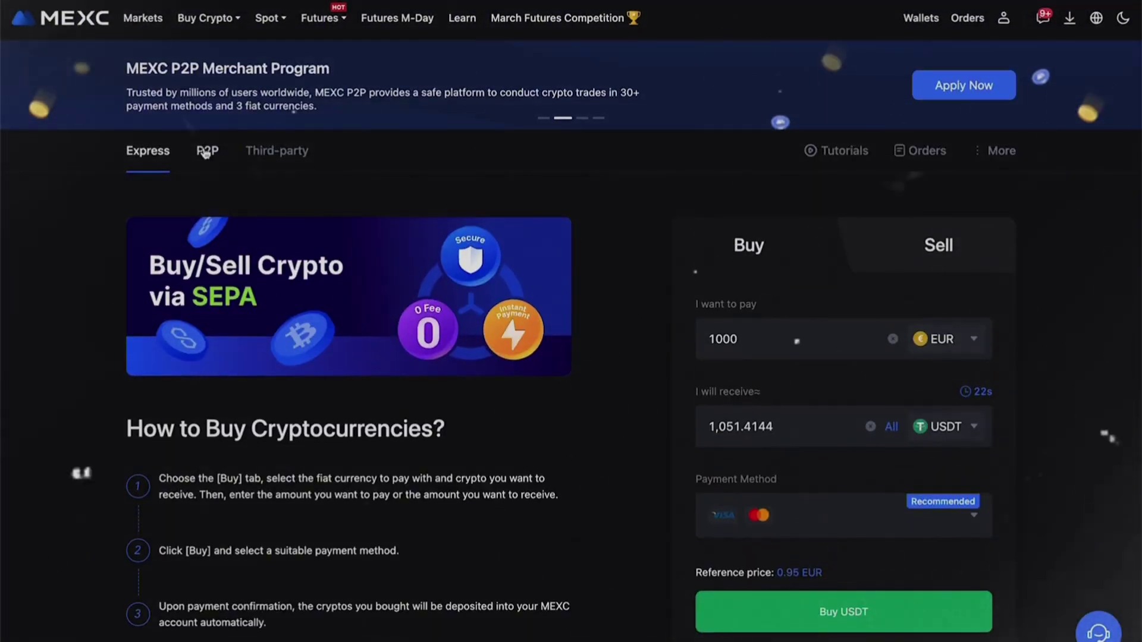
scroll(571, 286, down, 1)
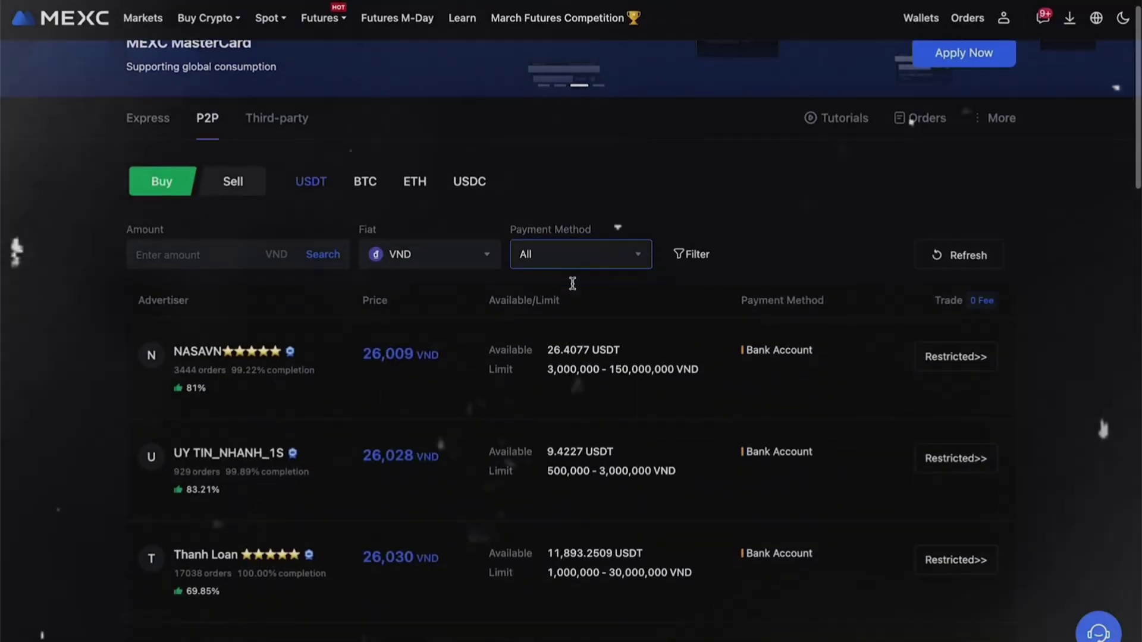
Step: Toggle P2P listings to Sell and back to Buy to view USDT offers in VND
click(275, 238)
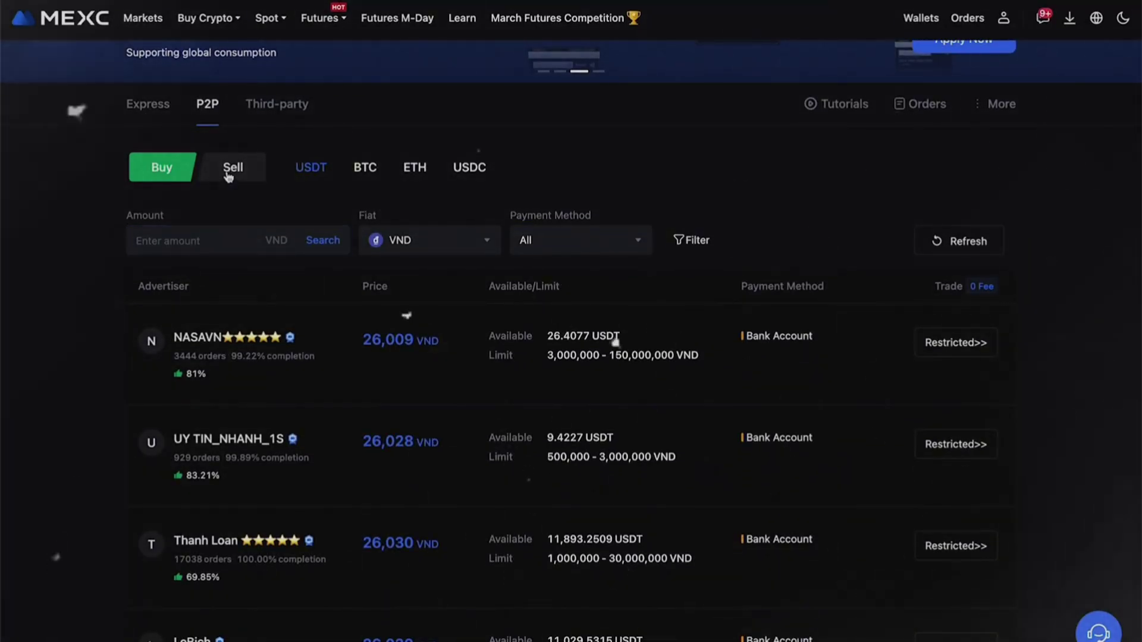
click(227, 176)
click(156, 170)
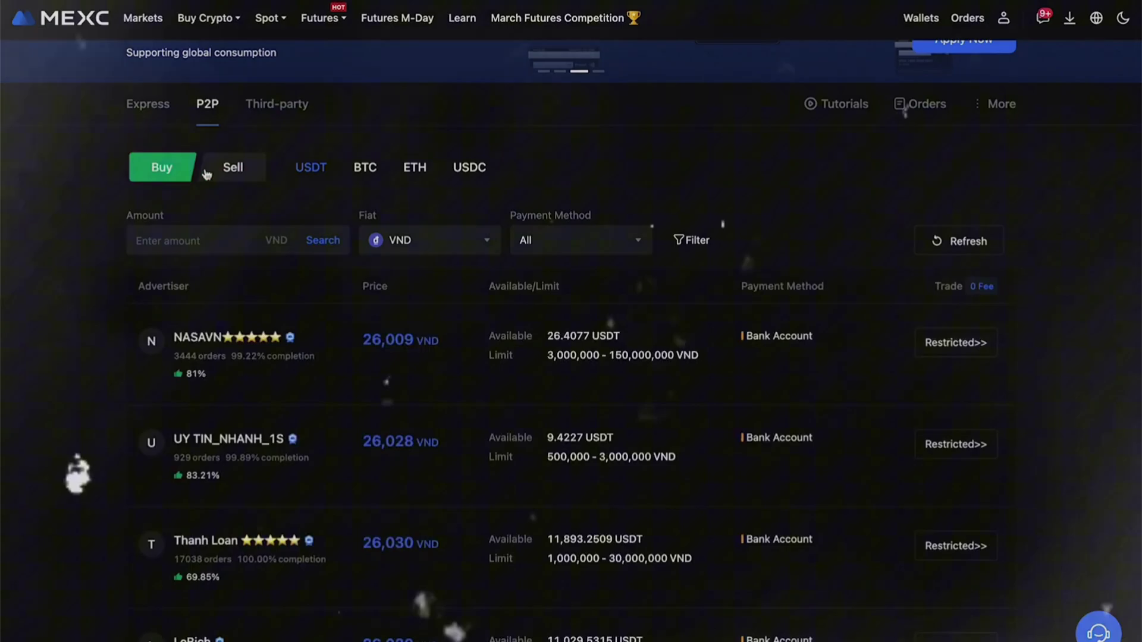
scroll(364, 204, up, 1)
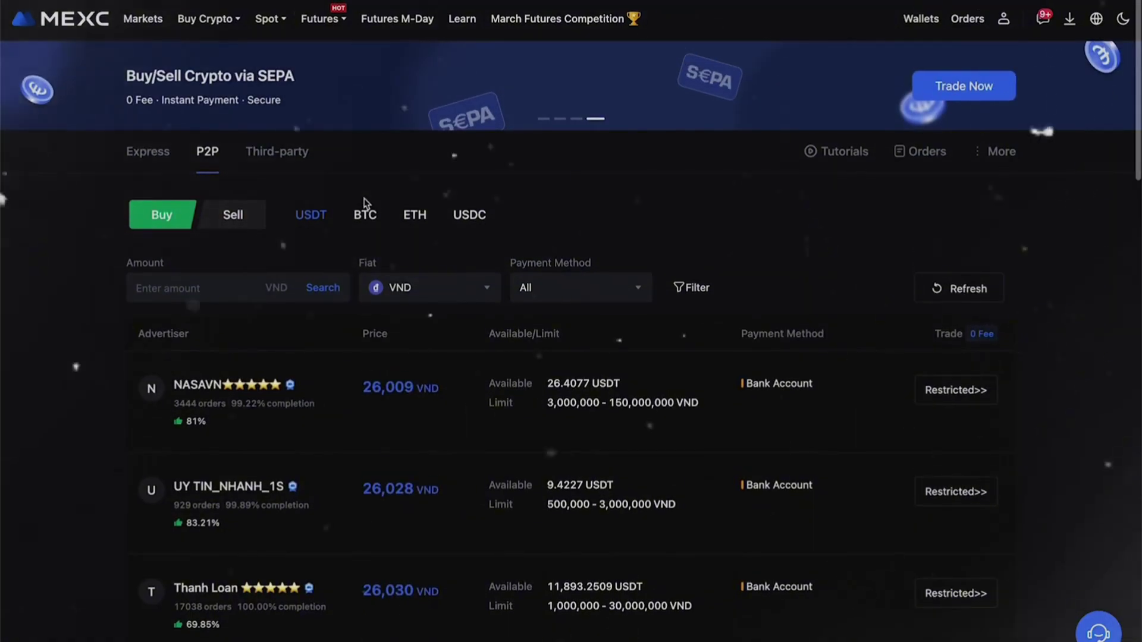
scroll(365, 203, down, 1)
scroll(765, 228, up, 1)
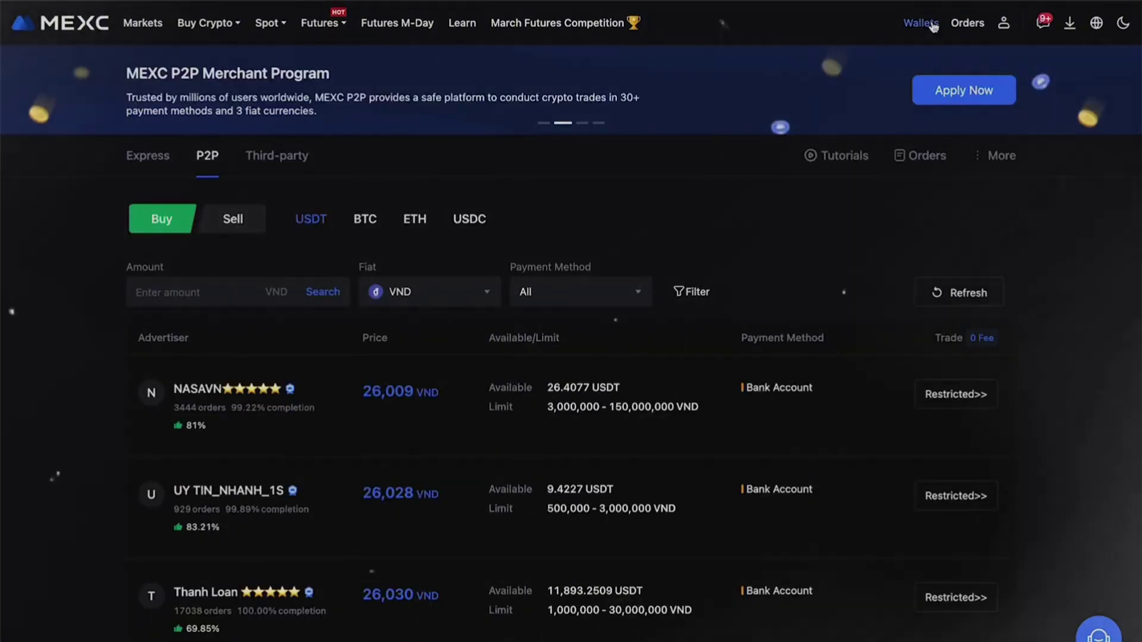
mouse_move(921, 19)
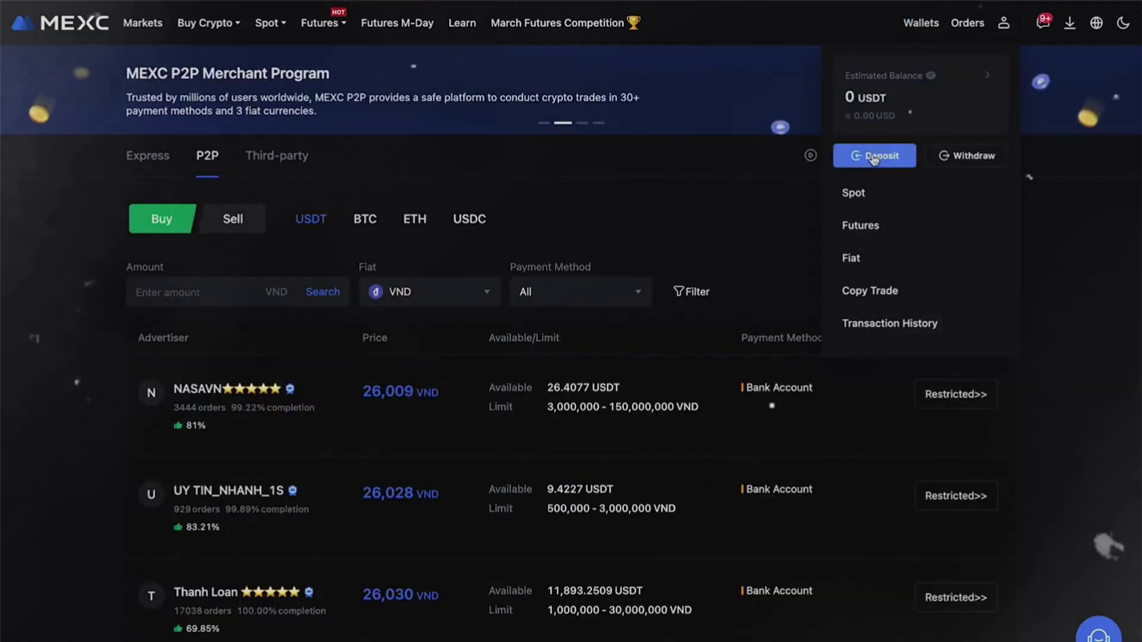
Step: Start a USDT deposit on the TRX Tron (TRC20) network
click(878, 157)
scroll(558, 283, down, 2)
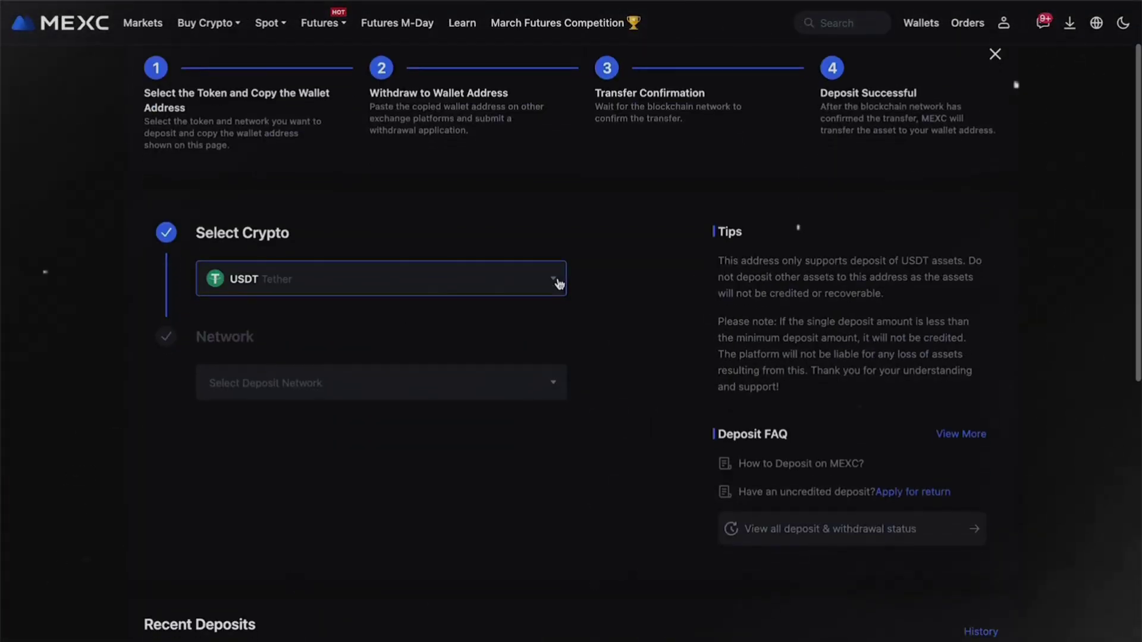
click(426, 381)
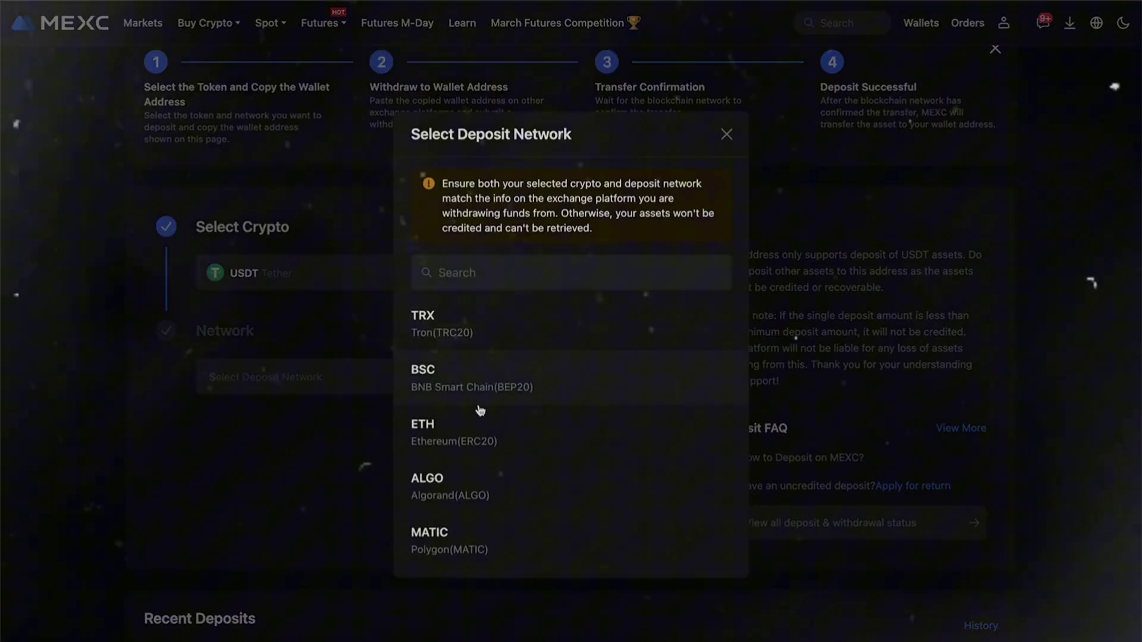
click(506, 340)
scroll(357, 374, down, 3)
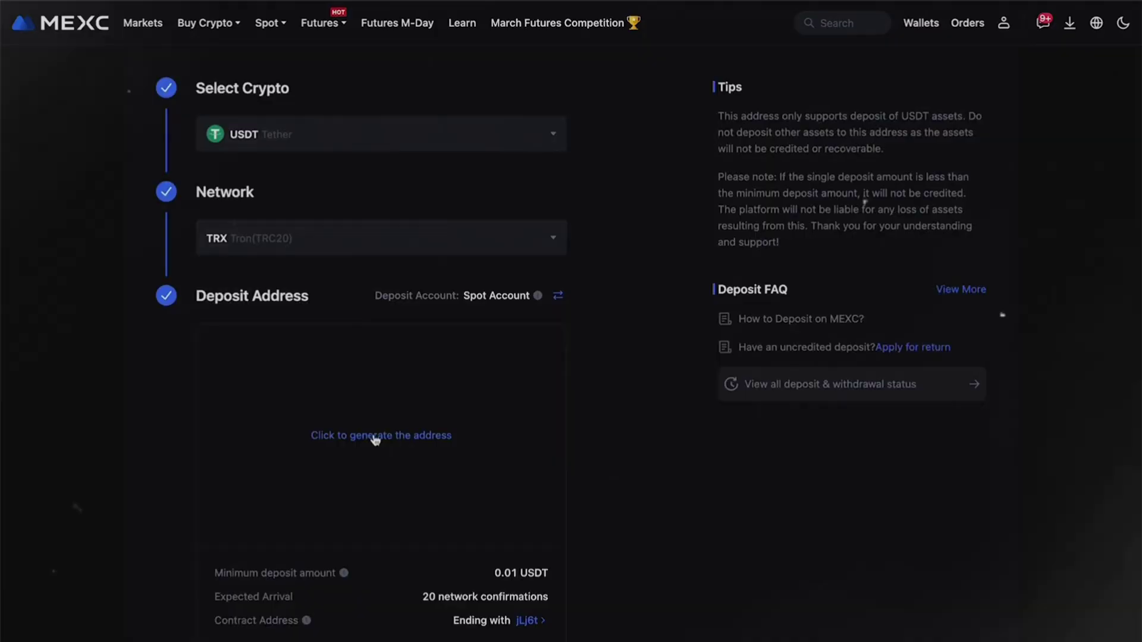
scroll(375, 439, up, 2)
scroll(378, 434, down, 2)
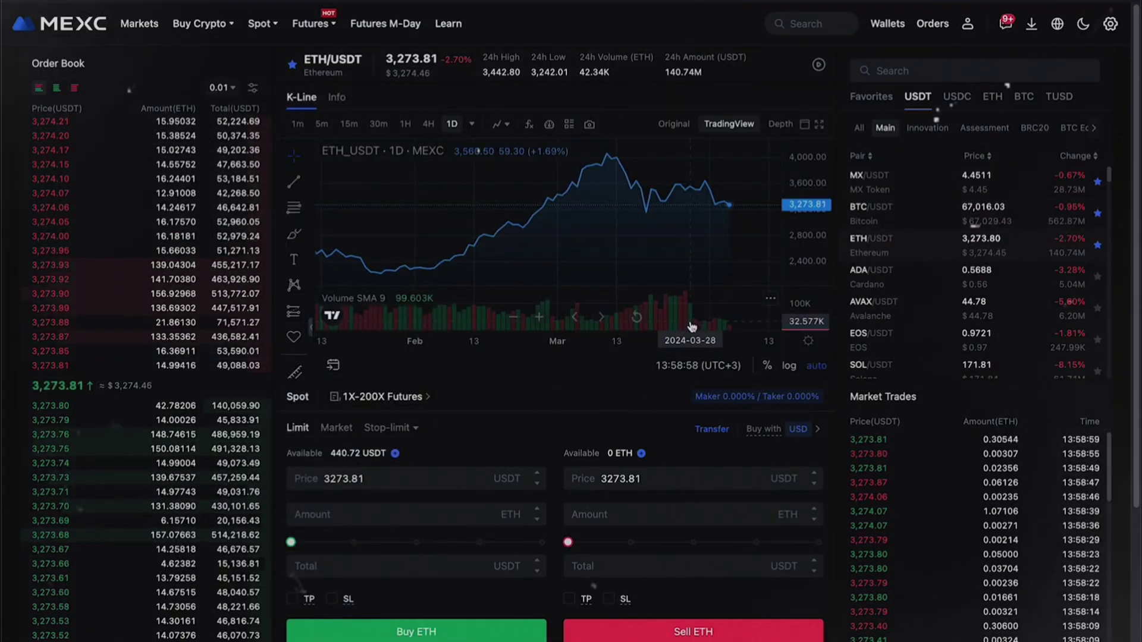
Step: Scroll through the spot pair list and Market Trades panel
scroll(992, 357, down, 2)
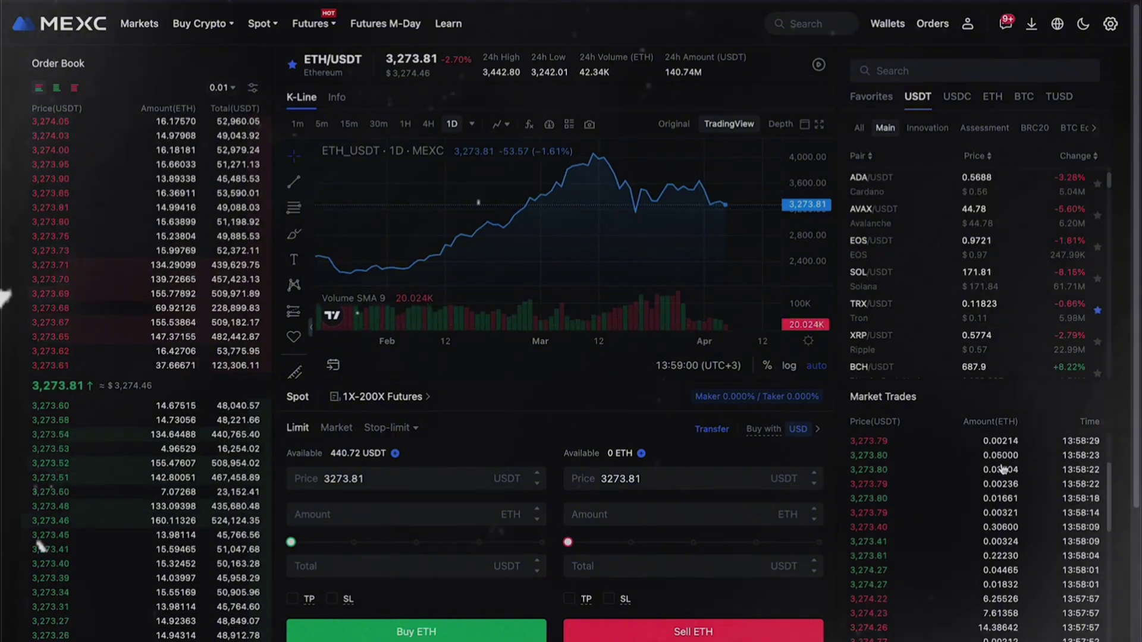
scroll(1004, 469, down, 5)
scroll(1004, 464, up, 5)
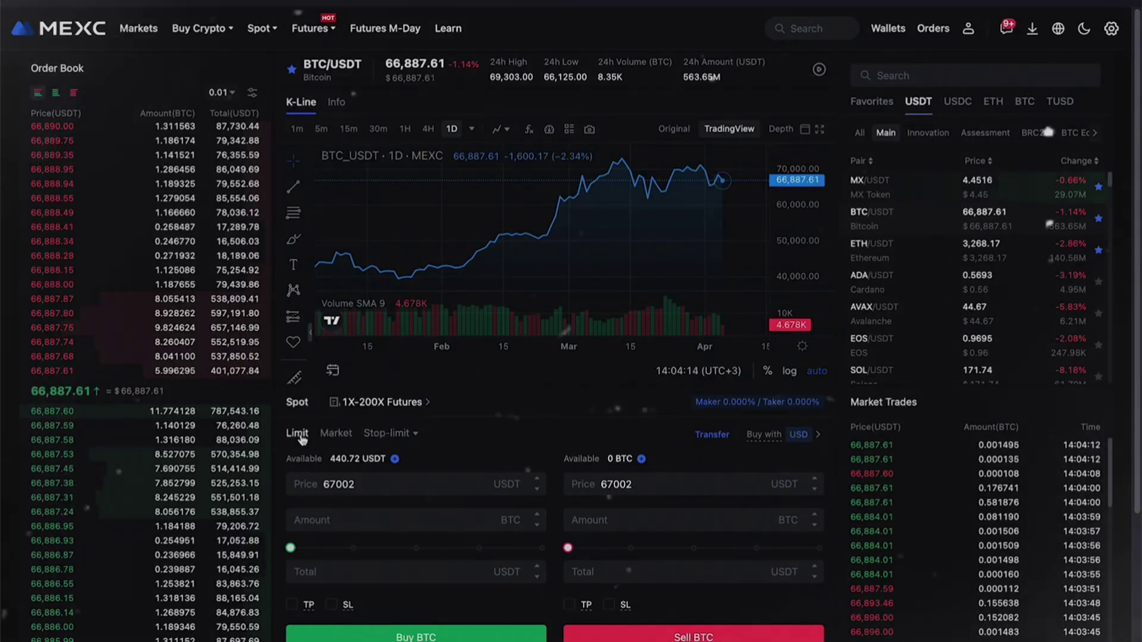
Step: Place a market buy of BTC with a 10 USDT total
click(336, 435)
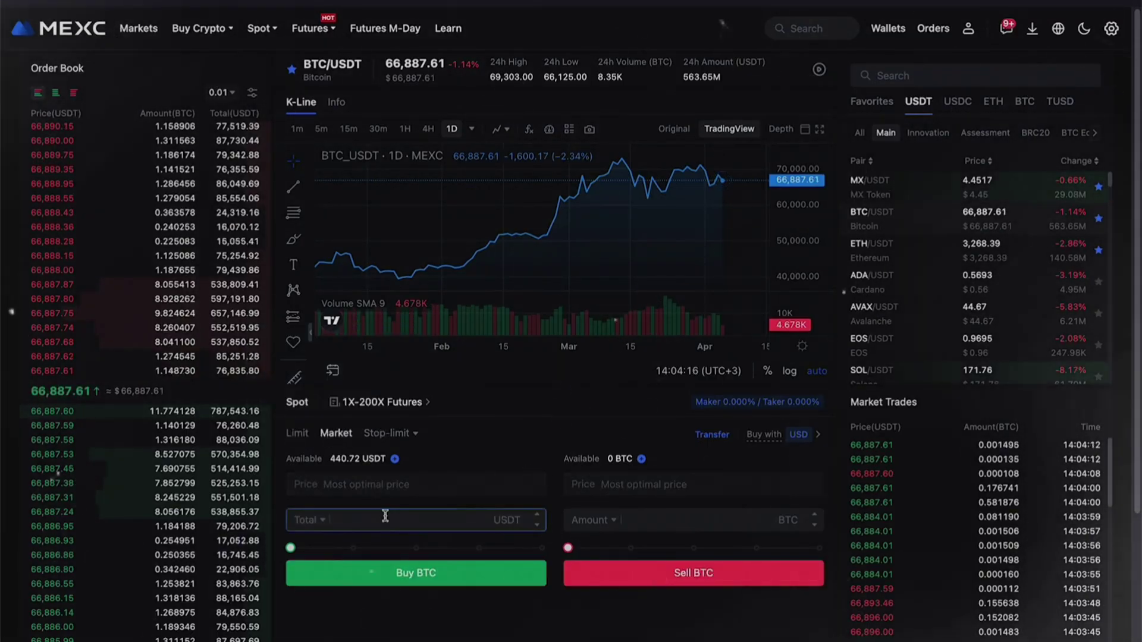
click(297, 433)
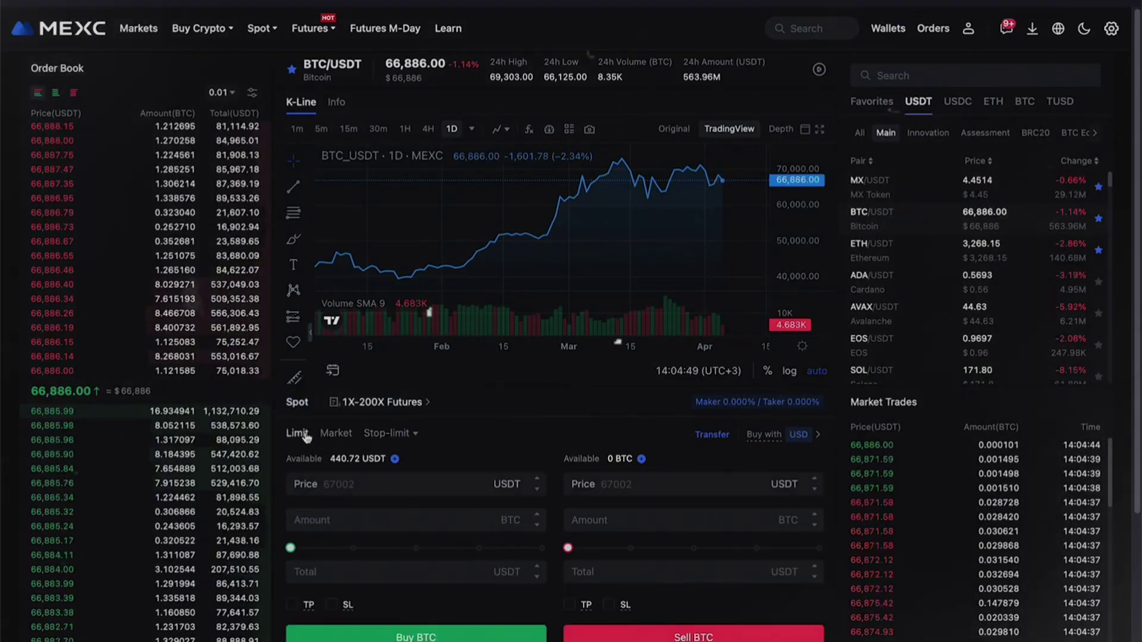
click(297, 434)
click(343, 439)
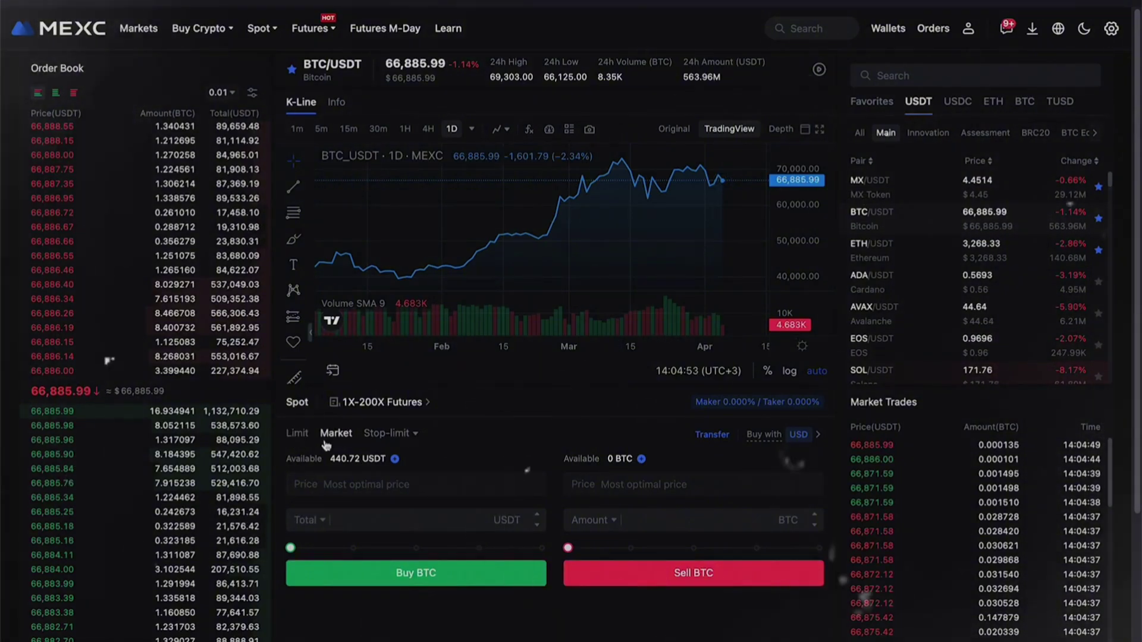
click(351, 524)
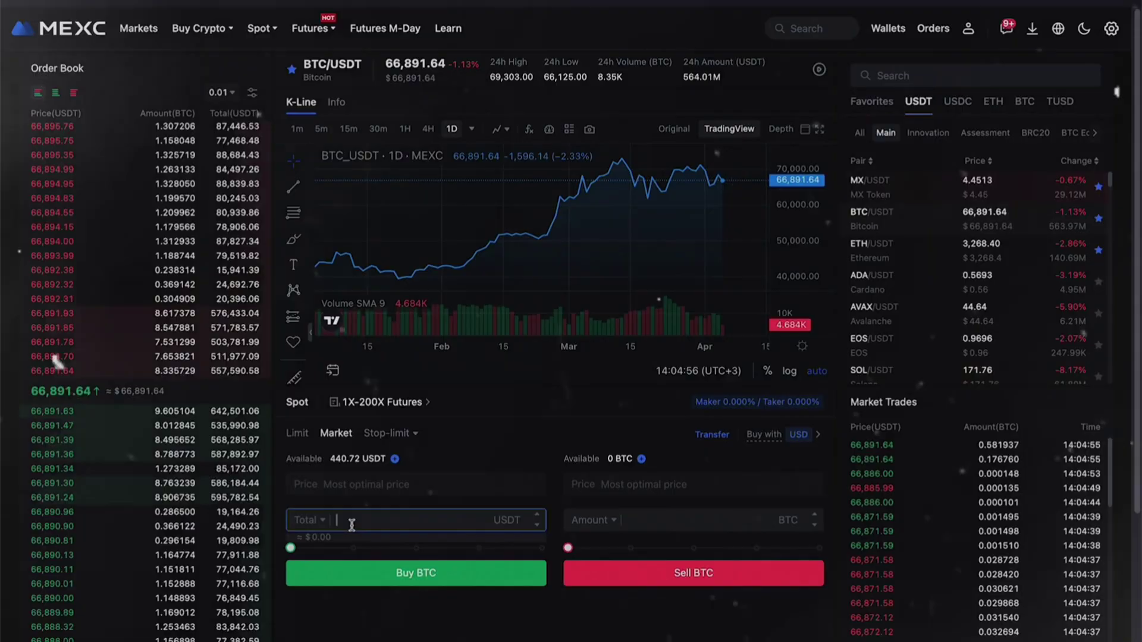
text(10)
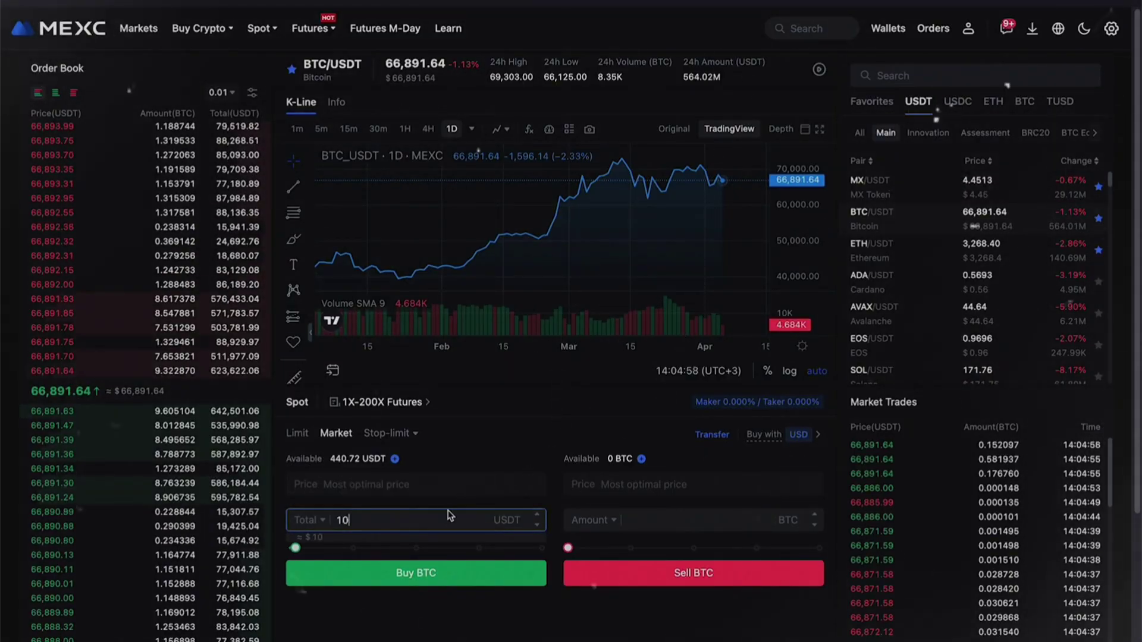
click(472, 440)
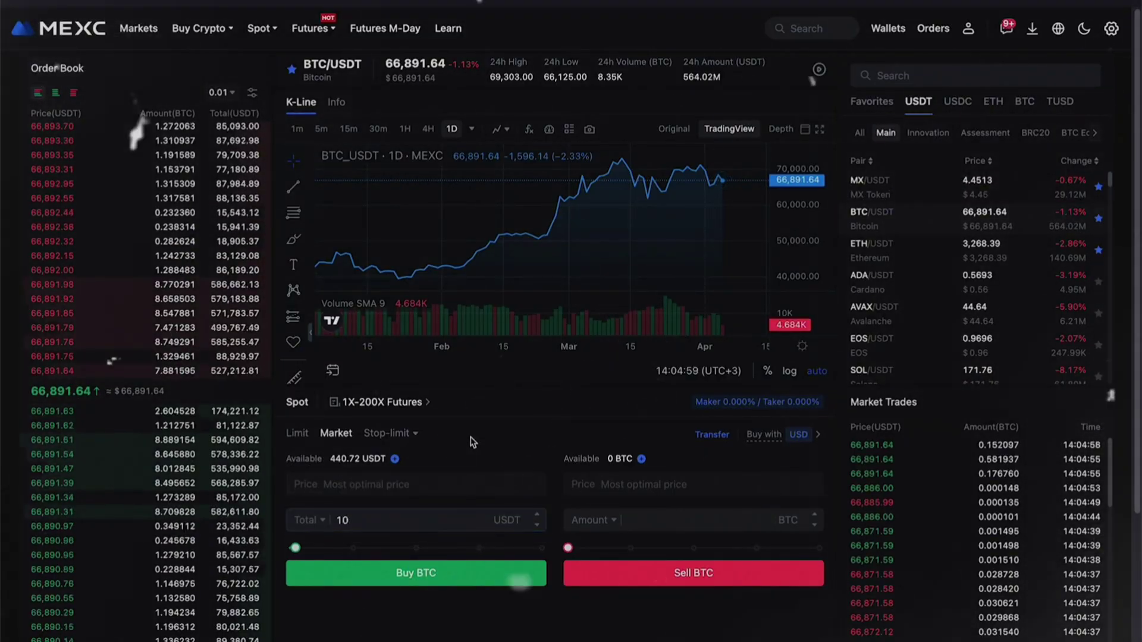
click(396, 582)
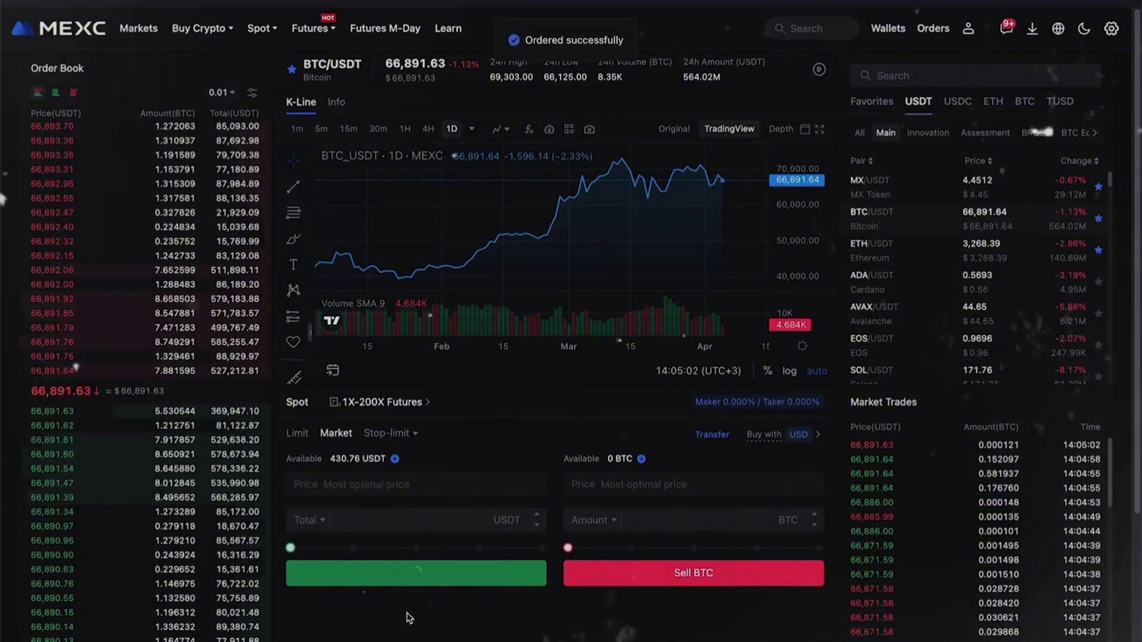